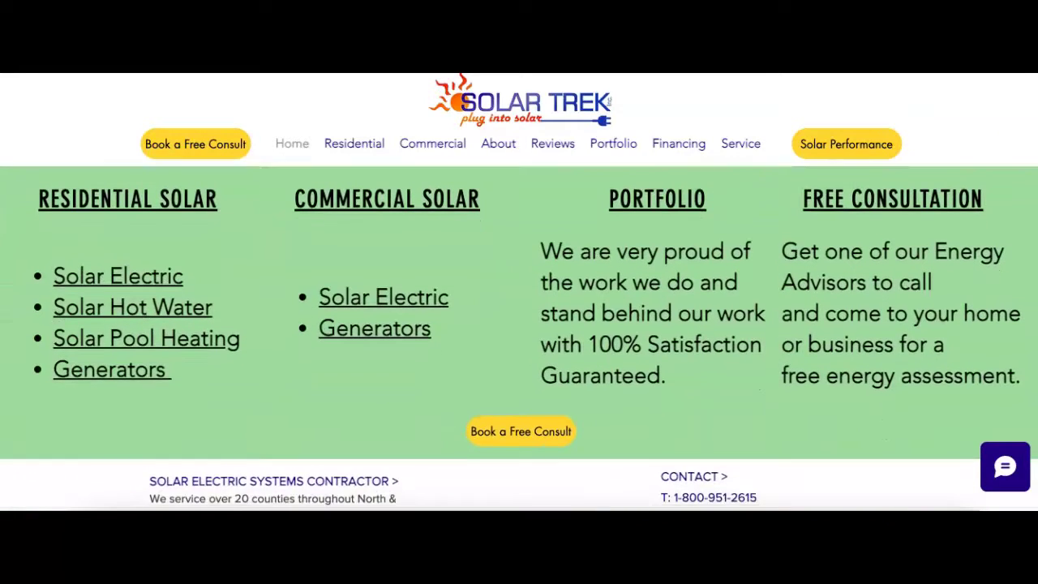
# - Look over the Solar Trek home page's service links, company description, contact details and newsletter section
pyautogui.scroll(-2, 519, 336)
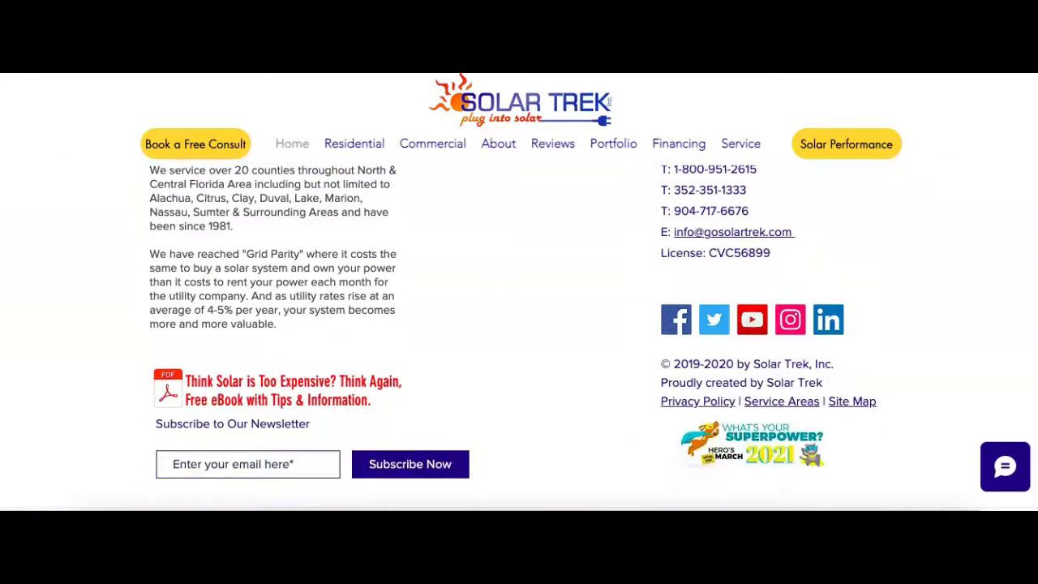
pyautogui.scroll(4, 519, 336)
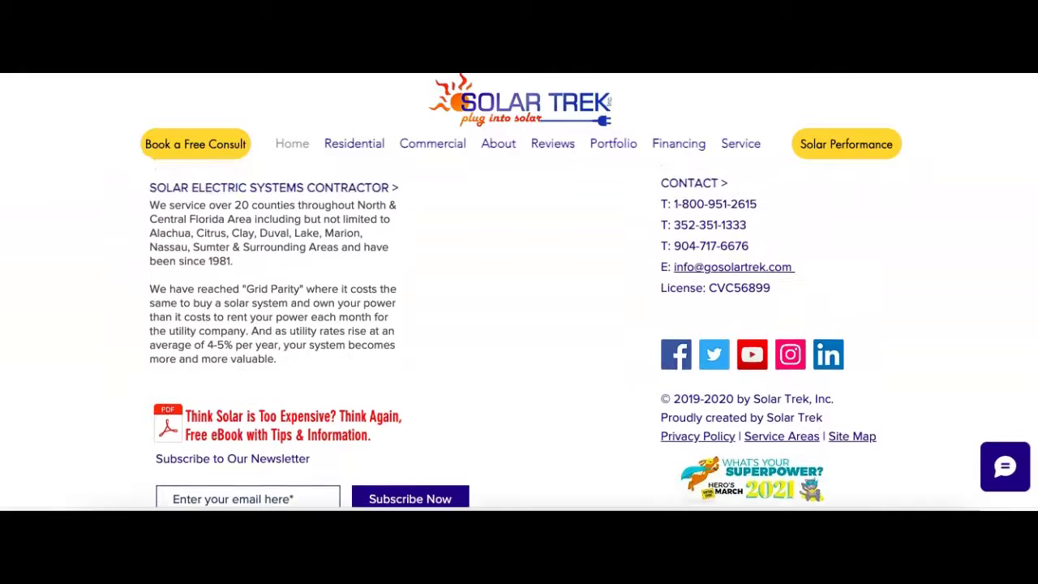
pyautogui.scroll(-3, 519, 336)
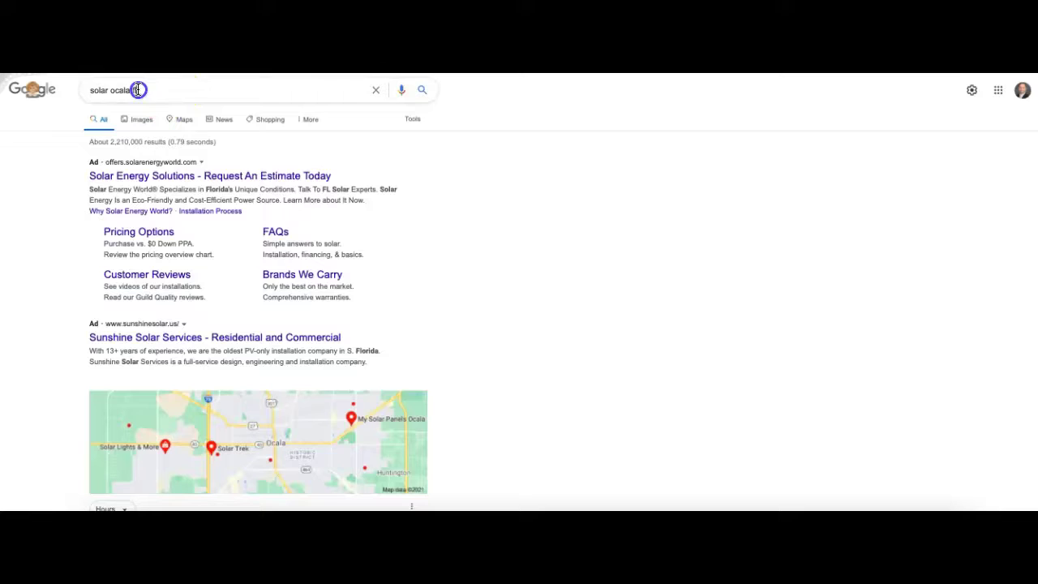
# - Switch to the Google results for "solar ocala fl" and examine the ads, map listings and organic results
pyautogui.moveTo(138, 90); pyautogui.dragTo(83, 90)
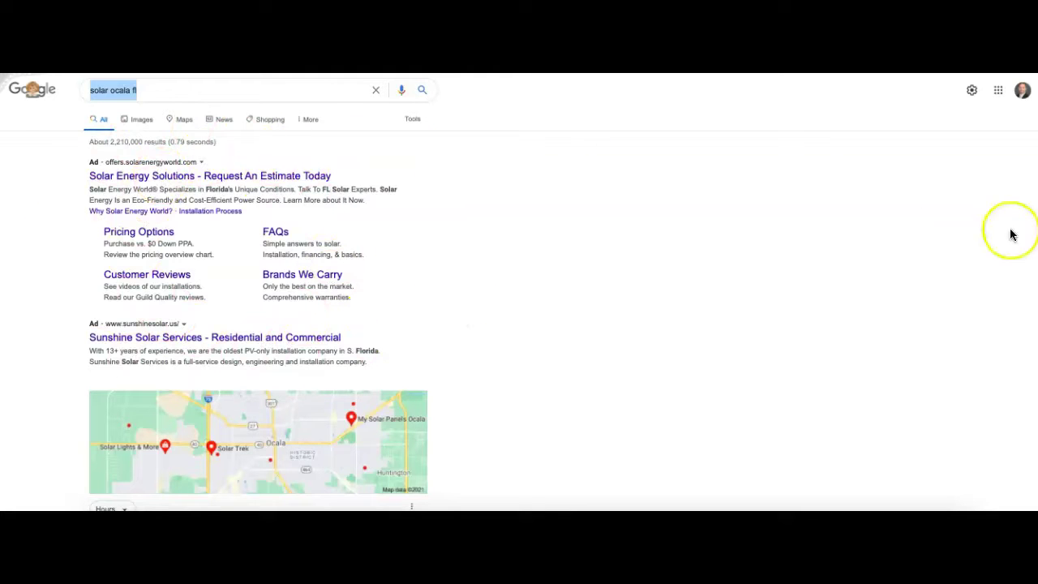
pyautogui.scroll(-2, 1010, 232)
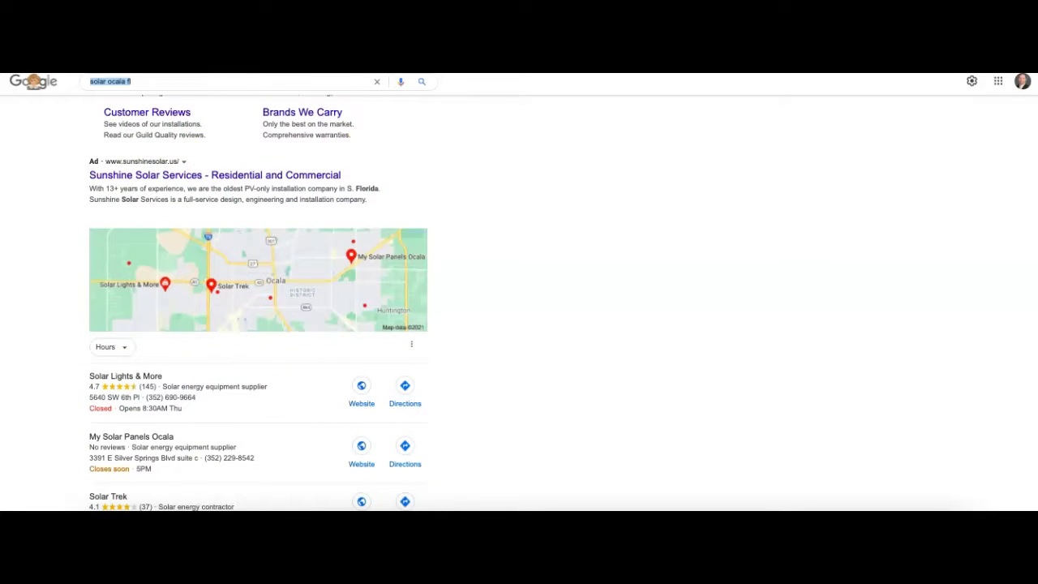
pyautogui.scroll(-2, 1034, 192)
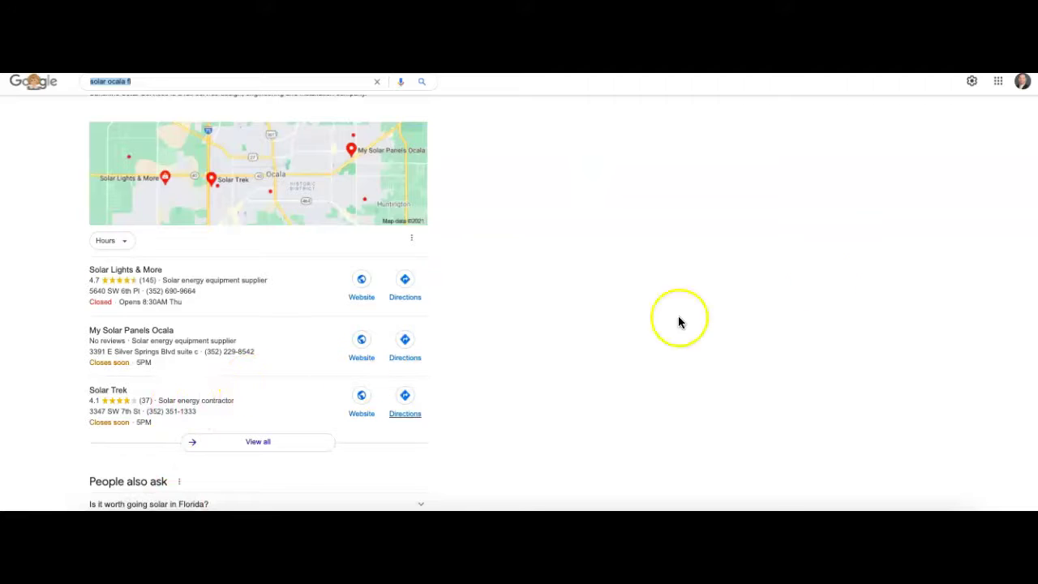
pyautogui.scroll(-6, 258, 301)
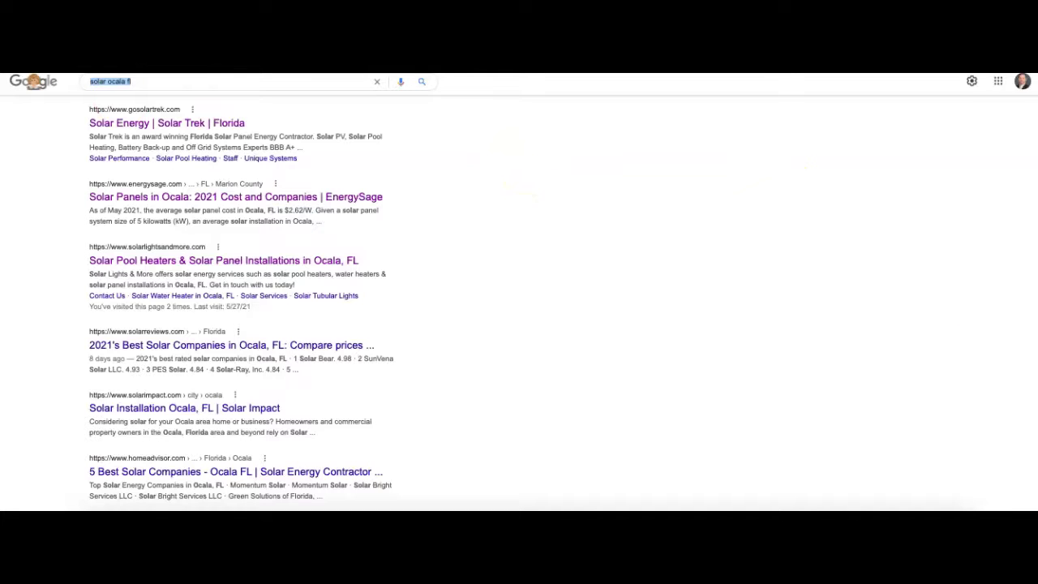
pyautogui.scroll(10, 257, 300)
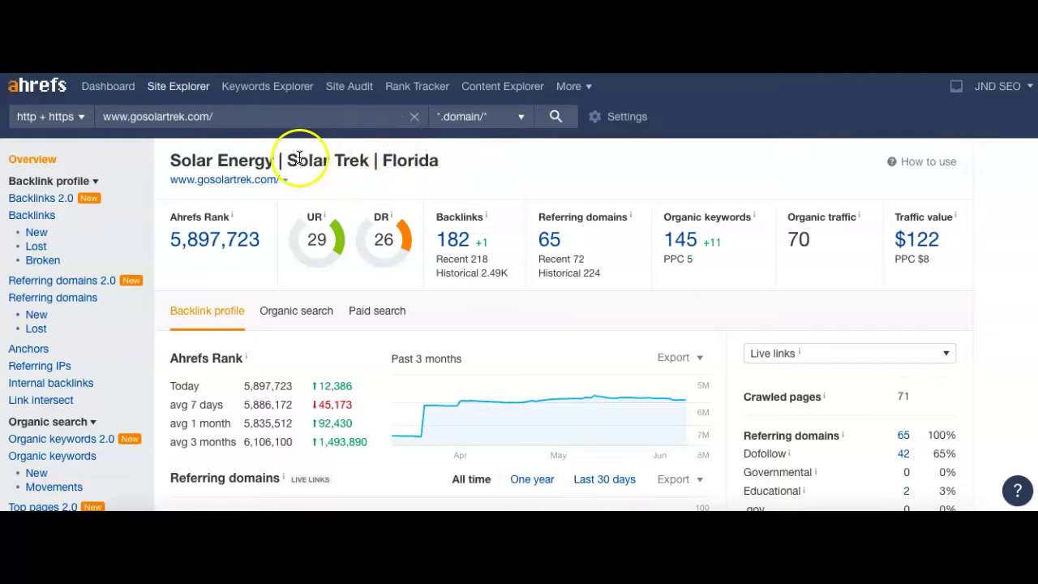
pyautogui.moveTo(285, 160); pyautogui.dragTo(368, 162)
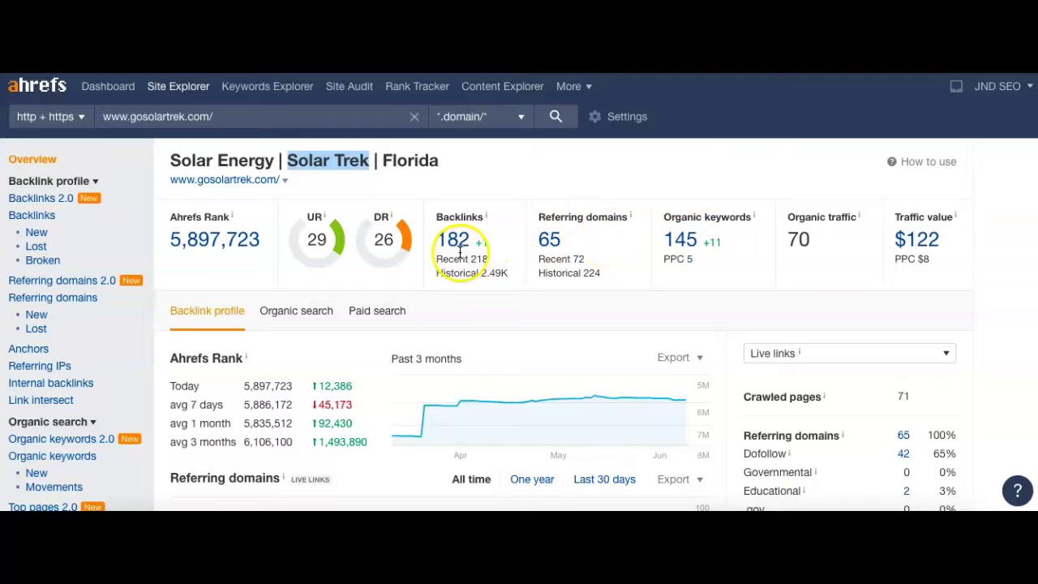
pyautogui.moveTo(435, 239); pyautogui.dragTo(471, 238)
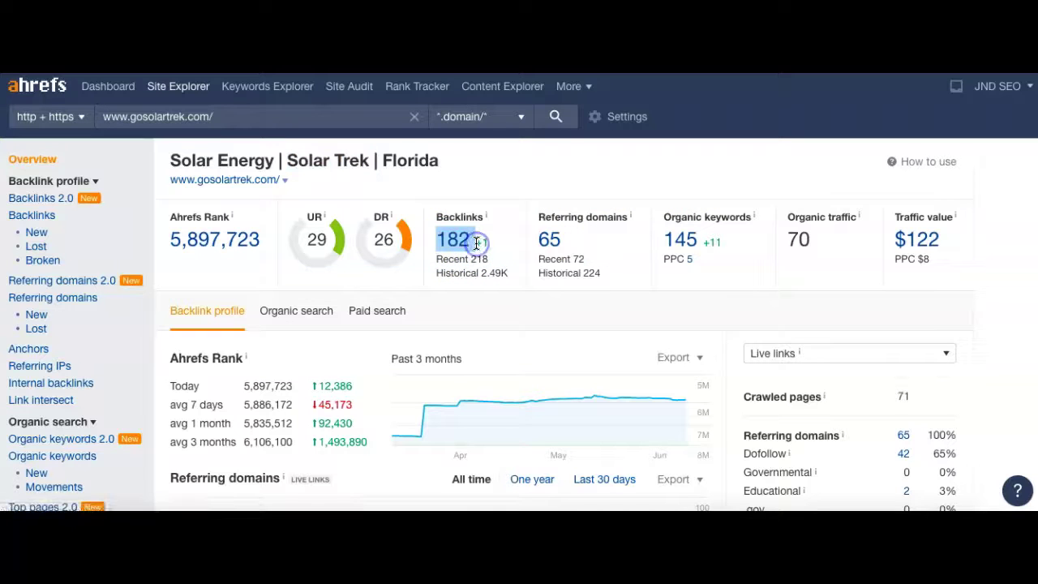
pyautogui.click(556, 201)
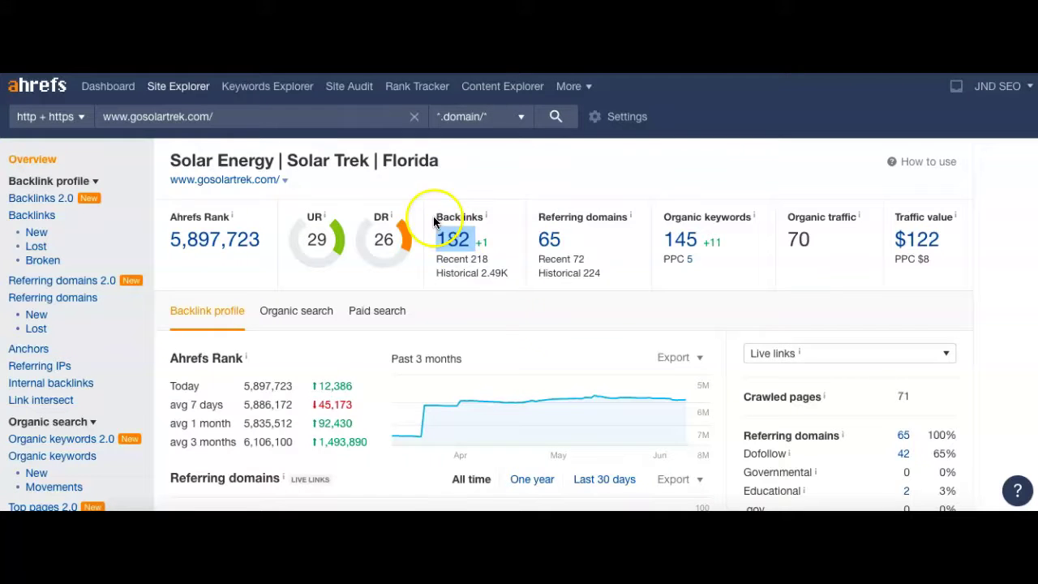
pyautogui.click(524, 178)
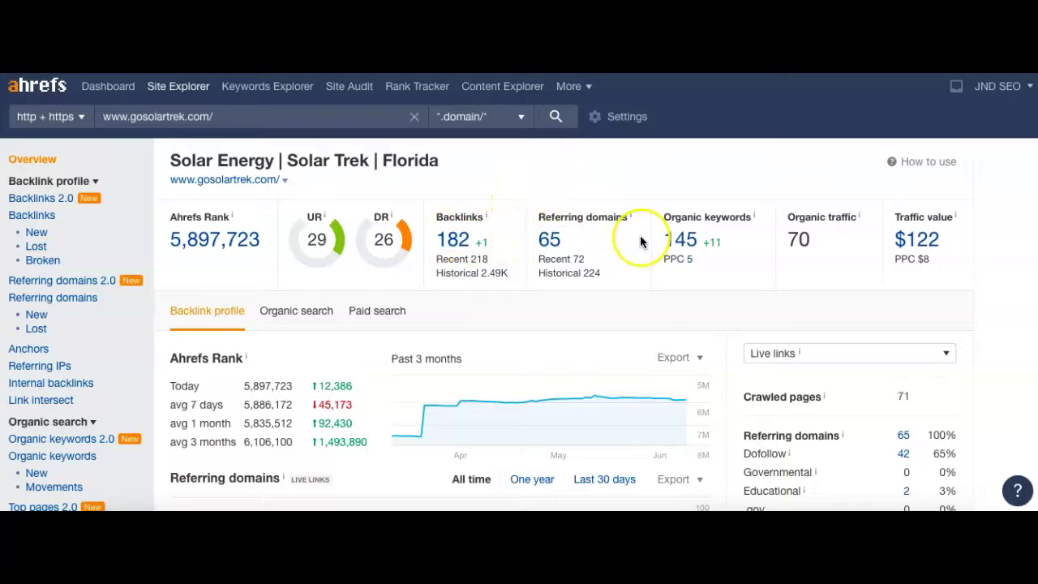
pyautogui.moveTo(640, 242); pyautogui.dragTo(750, 297)
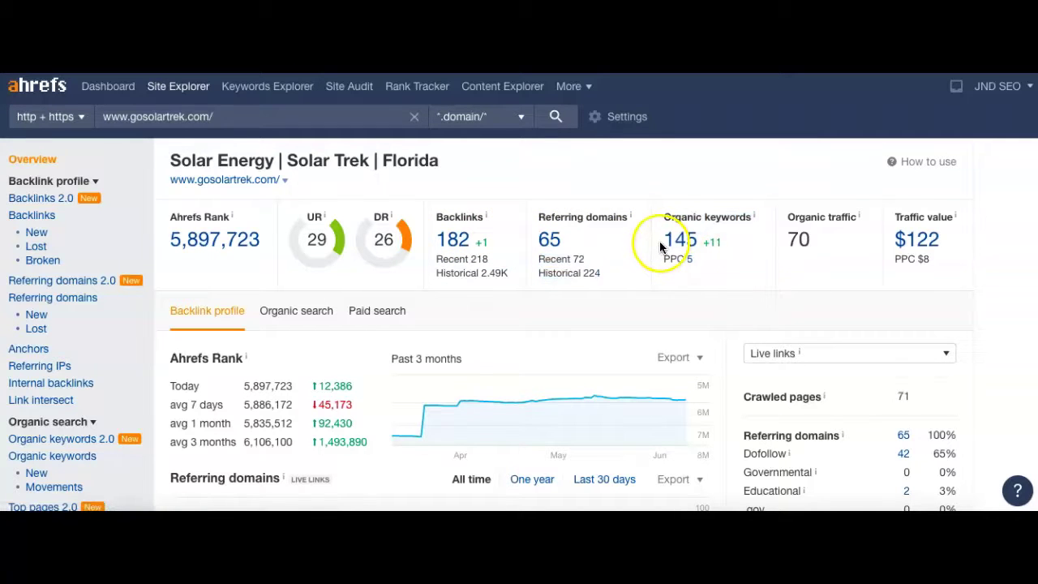
pyautogui.moveTo(664, 240); pyautogui.dragTo(695, 236)
pyautogui.click(741, 248)
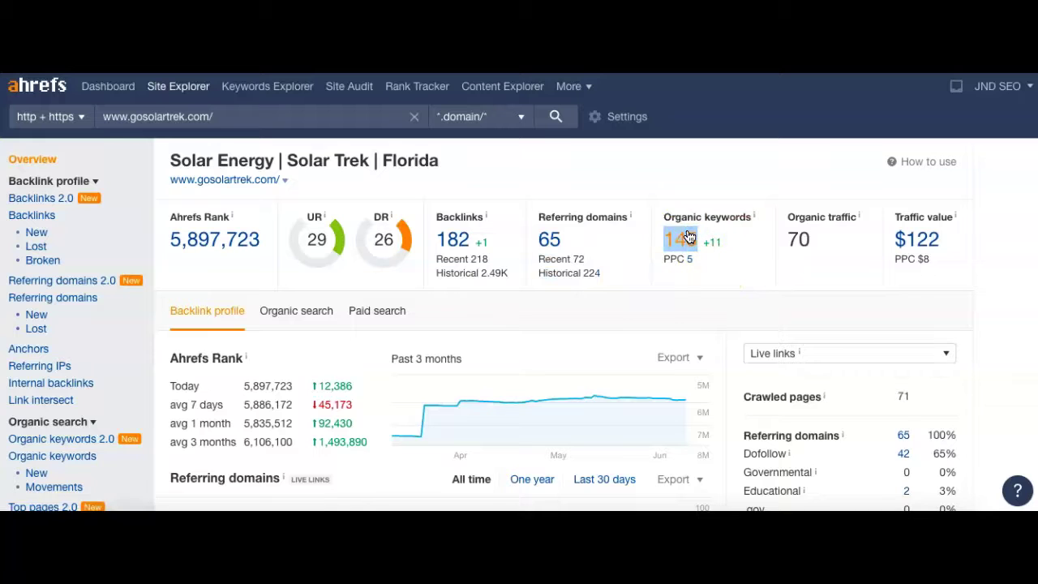
pyautogui.doubleClick(697, 238)
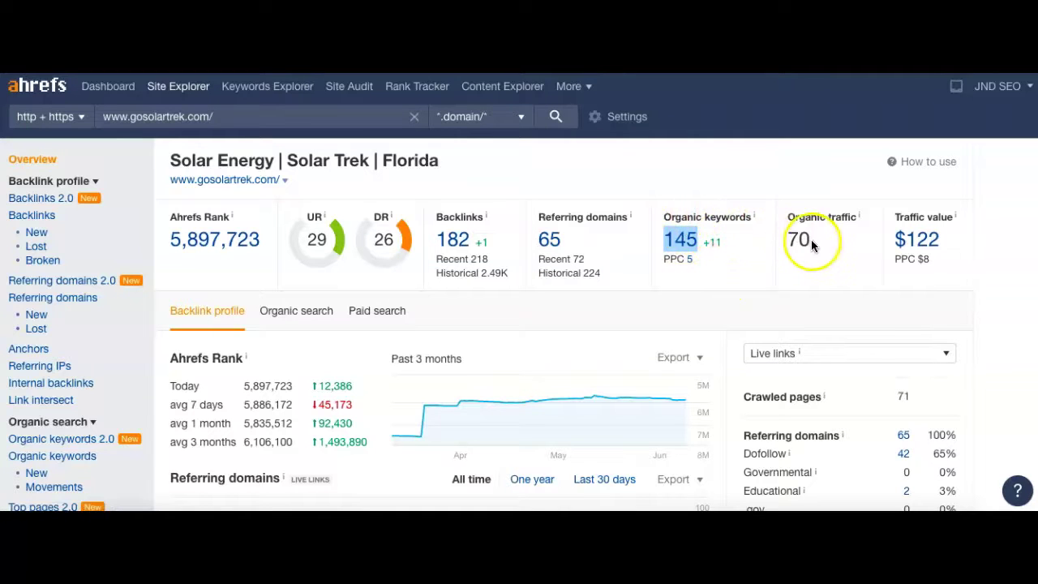
pyautogui.moveTo(776, 238); pyautogui.dragTo(843, 257)
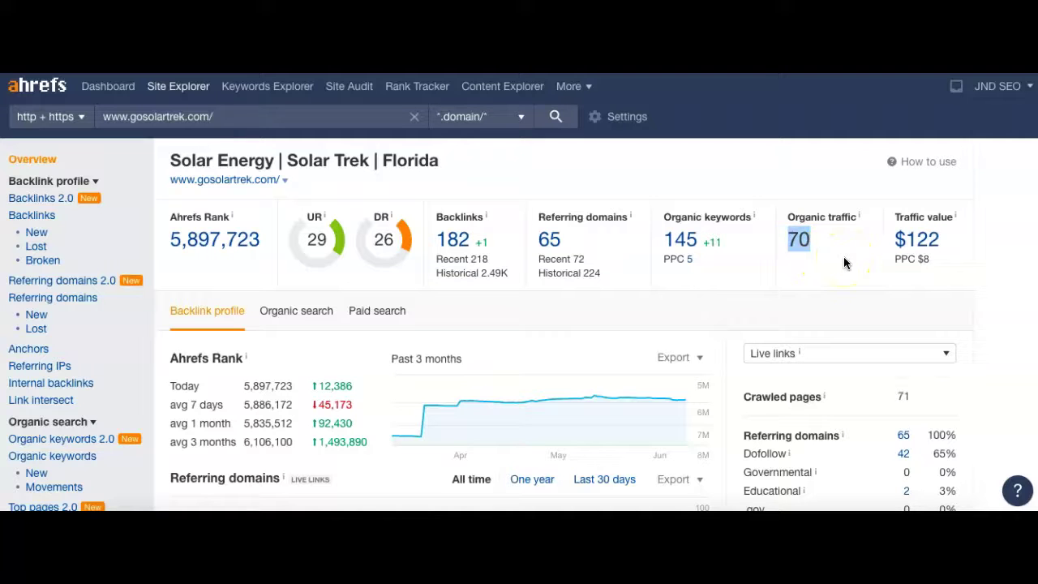
pyautogui.click(690, 242)
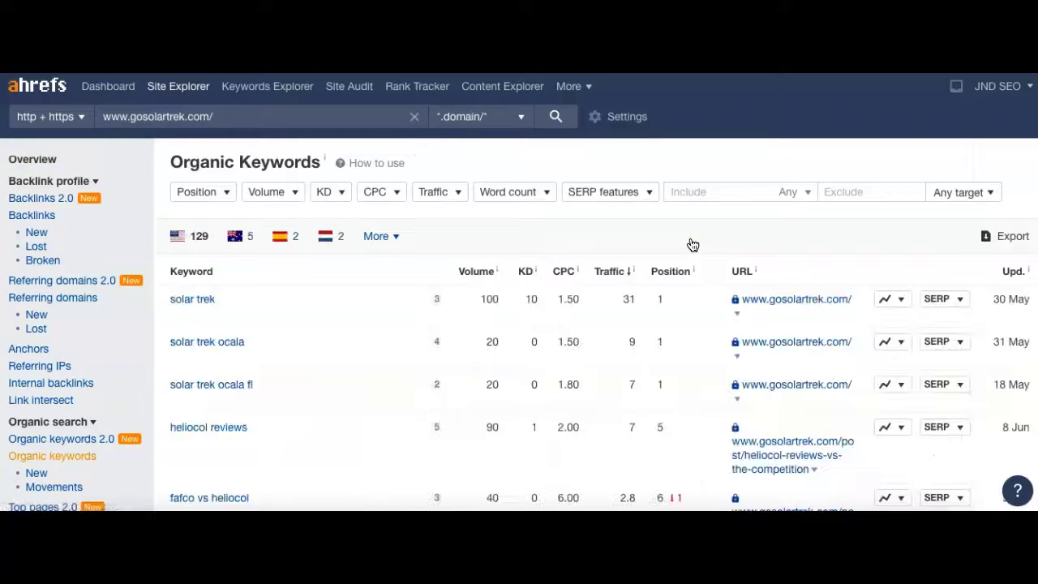
pyautogui.click(726, 213)
pyautogui.scroll(-3, 1000, 129)
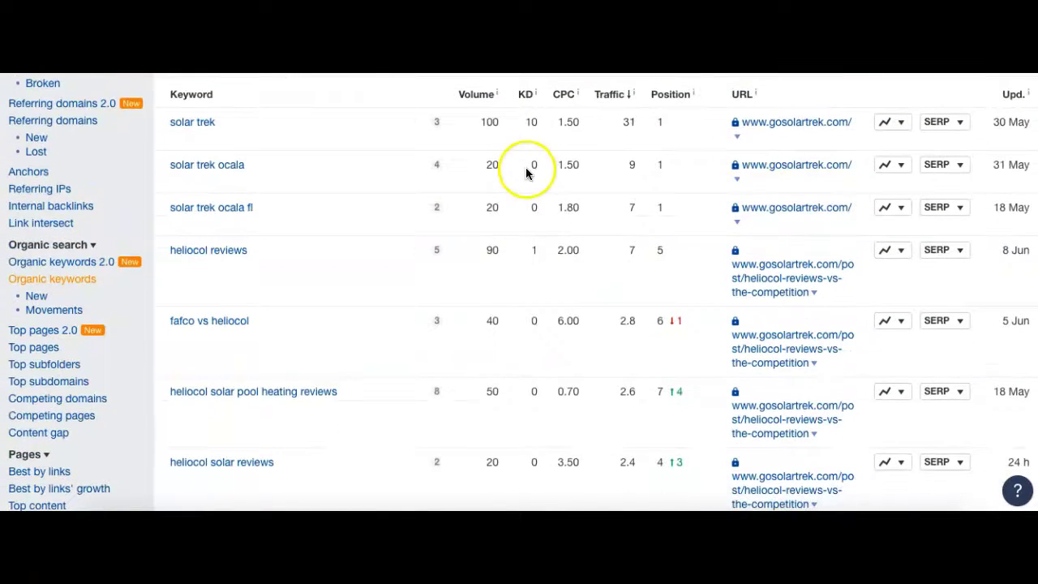
pyautogui.doubleClick(490, 122)
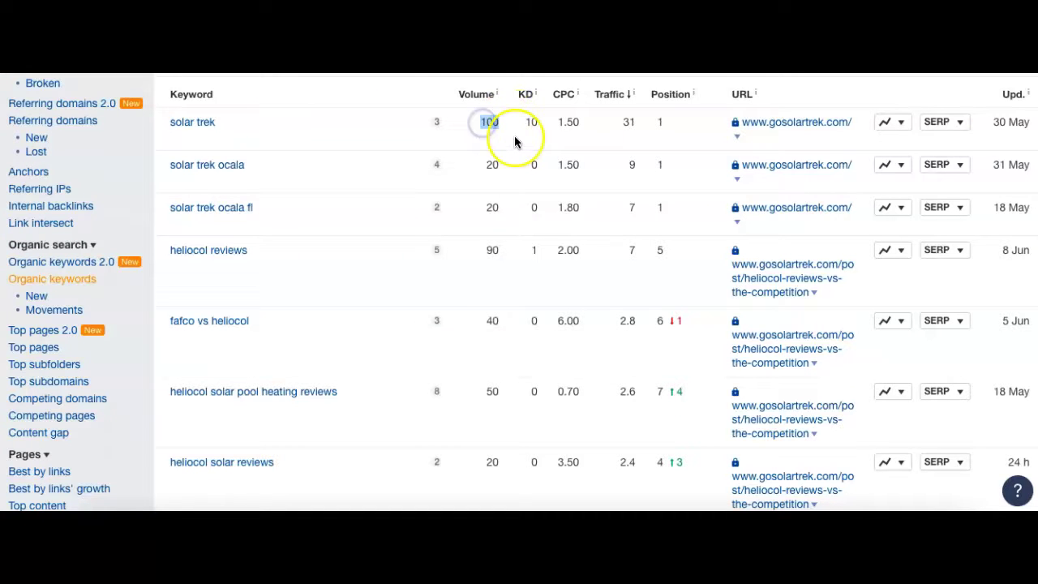
pyautogui.click(656, 123)
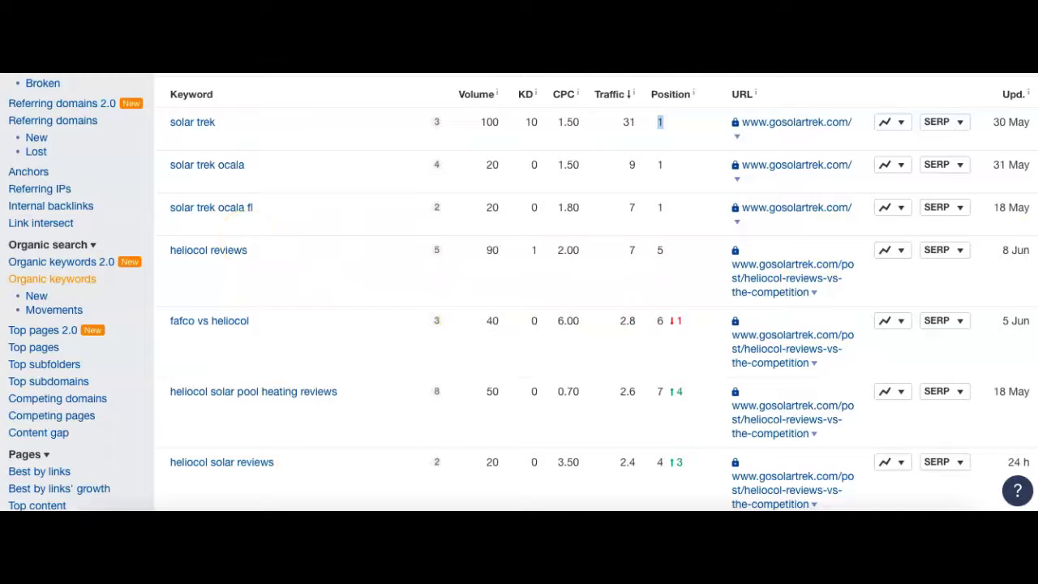
pyautogui.scroll(-4, 519, 291)
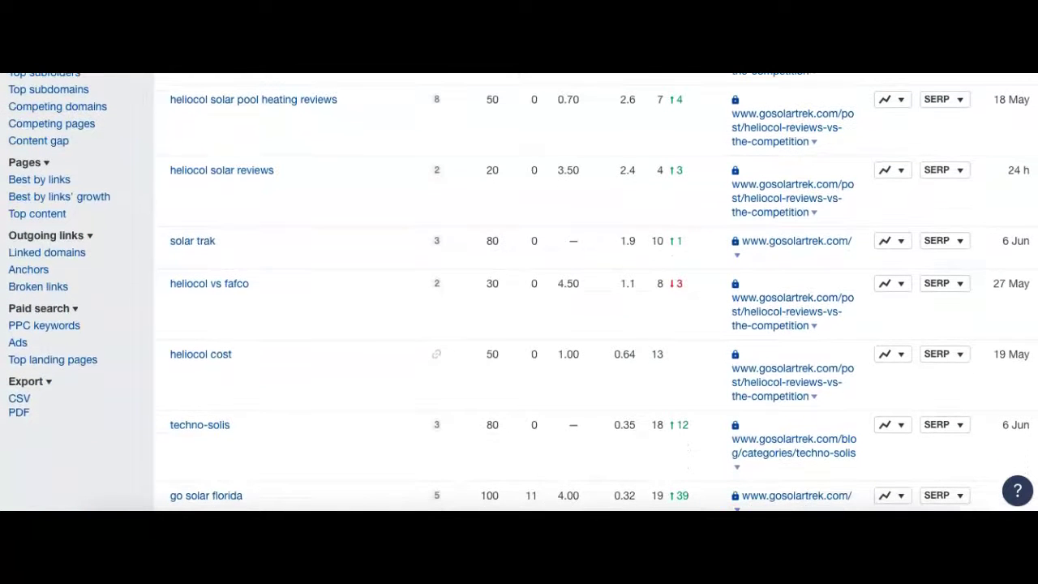
pyautogui.scroll(-3, 519, 292)
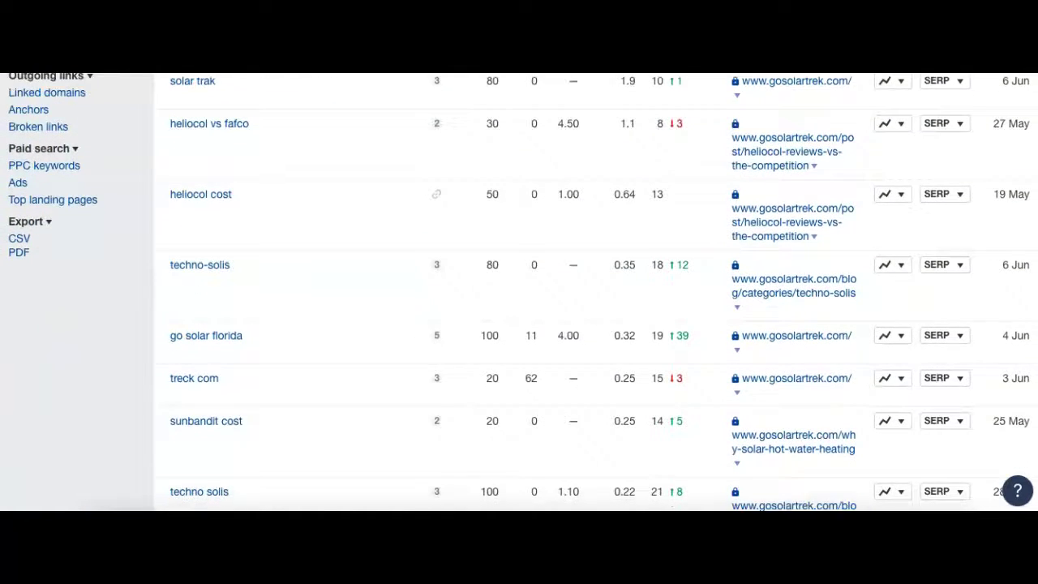
pyautogui.scroll(-4, 519, 292)
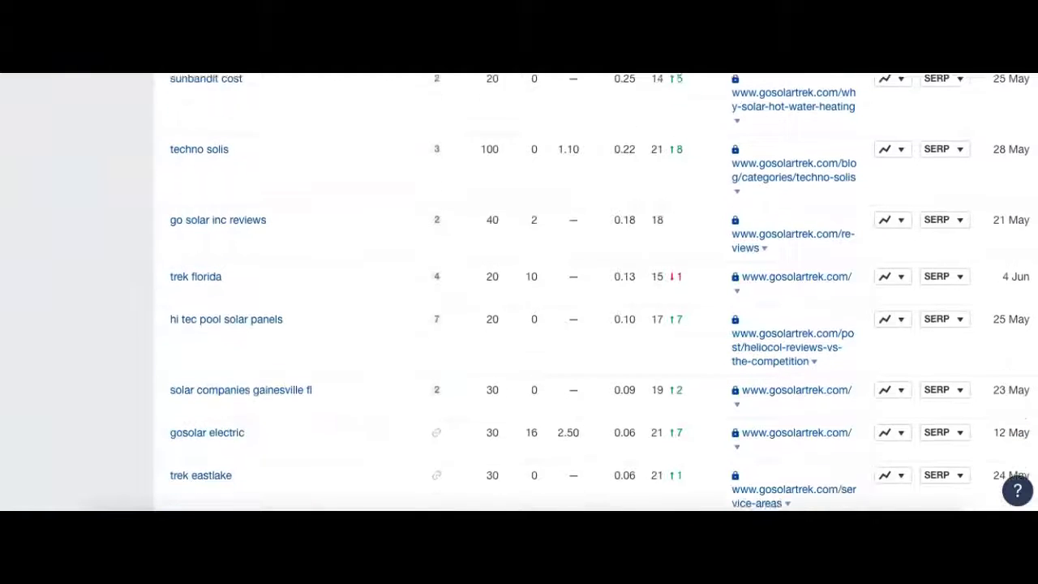
pyautogui.scroll(-4, 519, 292)
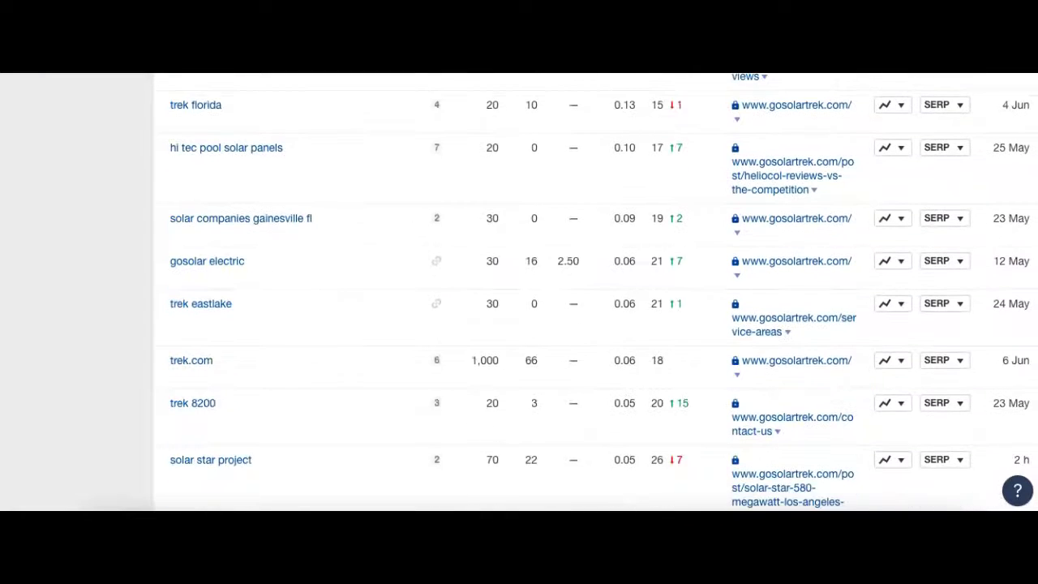
pyautogui.scroll(-4, 519, 292)
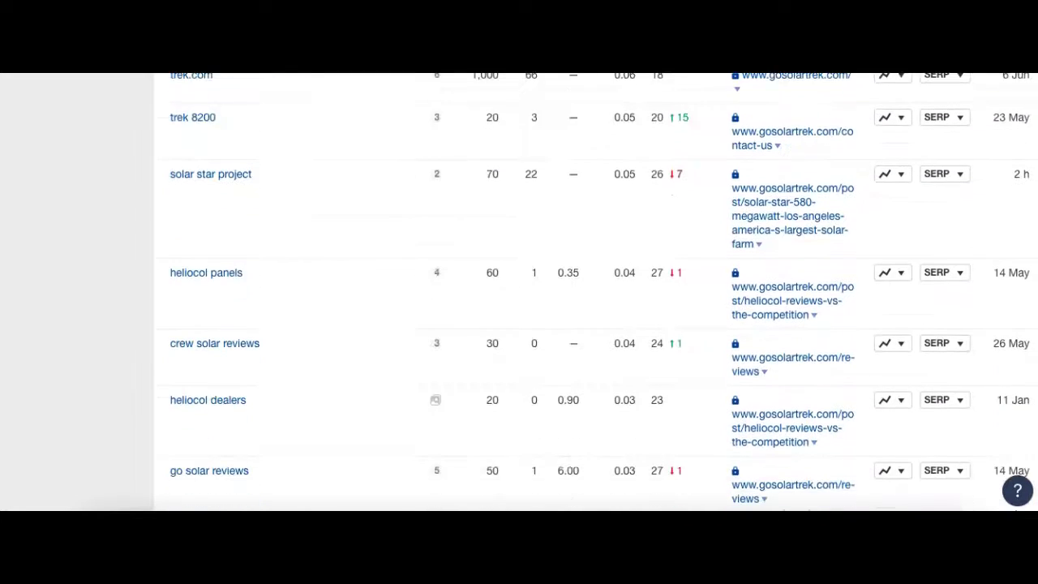
pyautogui.scroll(-3, 519, 292)
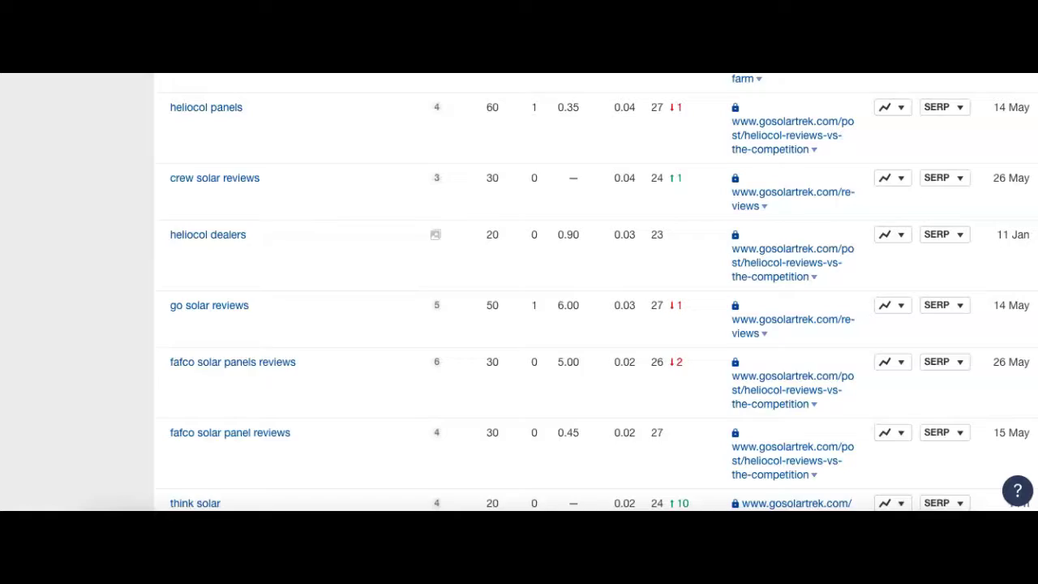
pyautogui.scroll(-3, 519, 292)
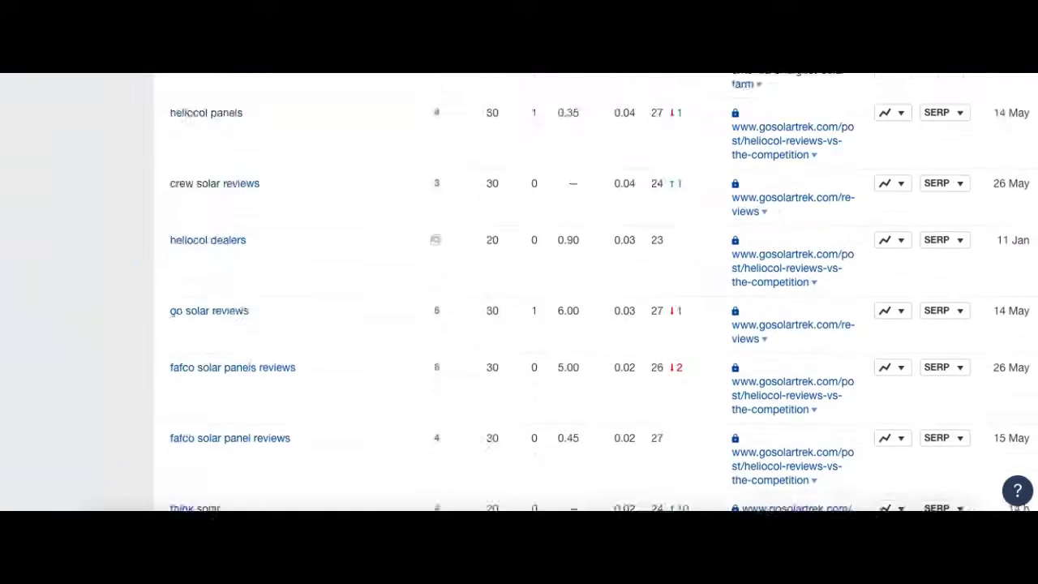
pyautogui.scroll(-10, 518, 292)
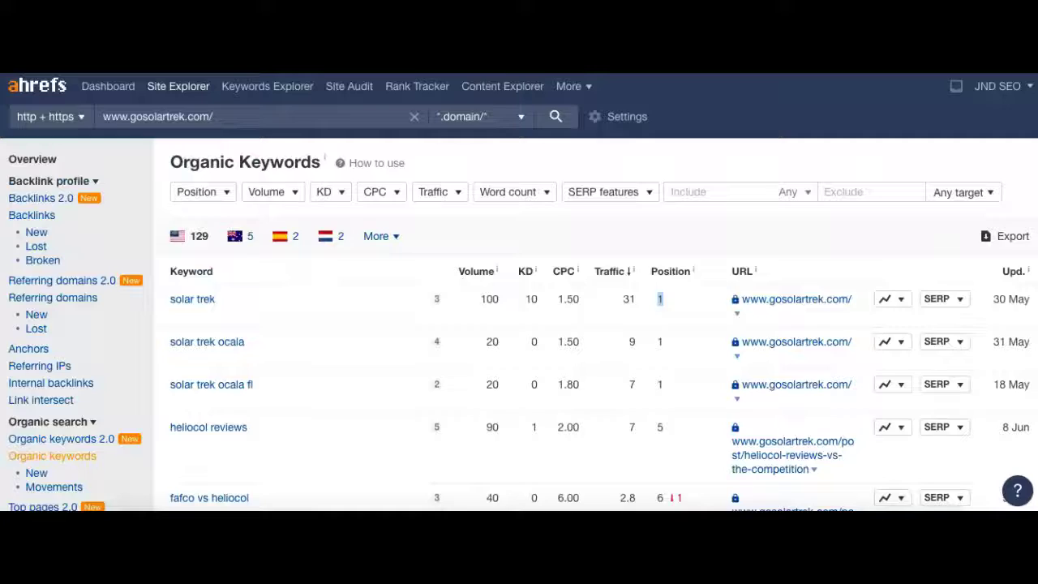
# - Filter the organic keywords to those including "ocala" and check the position of "power company in ocala fl"
pyautogui.click(722, 196)
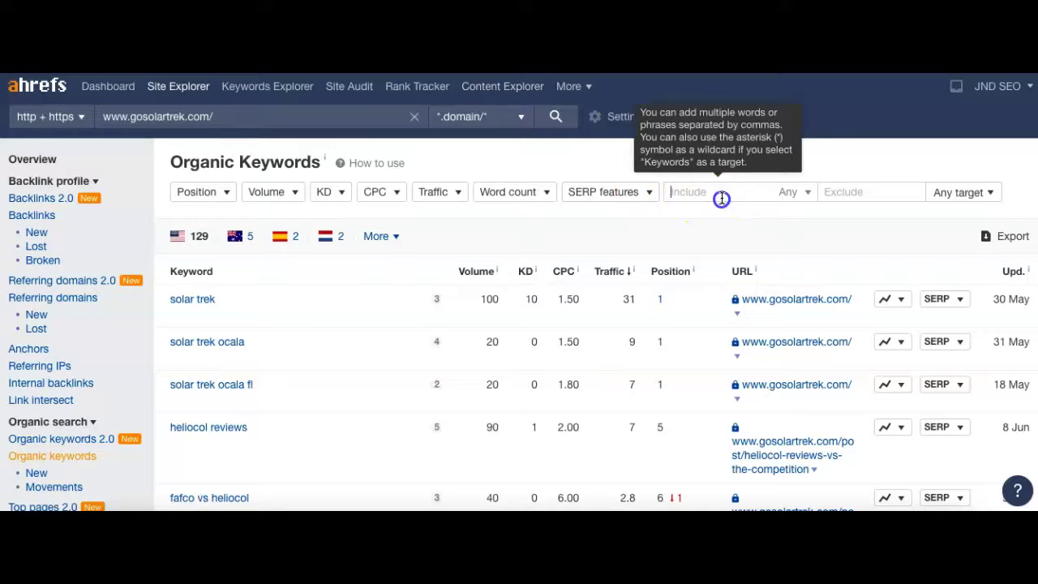
pyautogui.write('ocala')
pyautogui.press('Return')
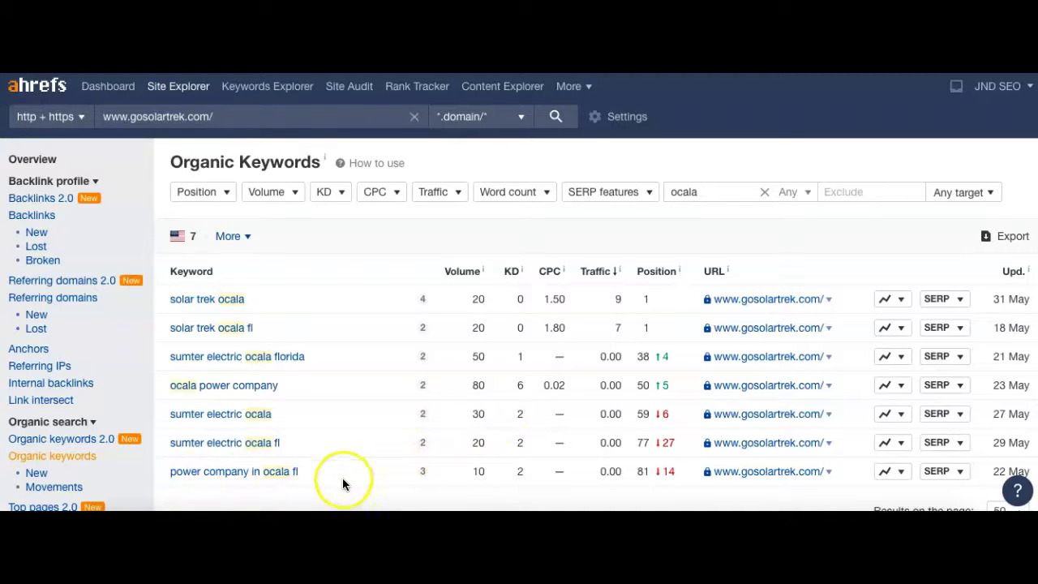
pyautogui.doubleClick(480, 471)
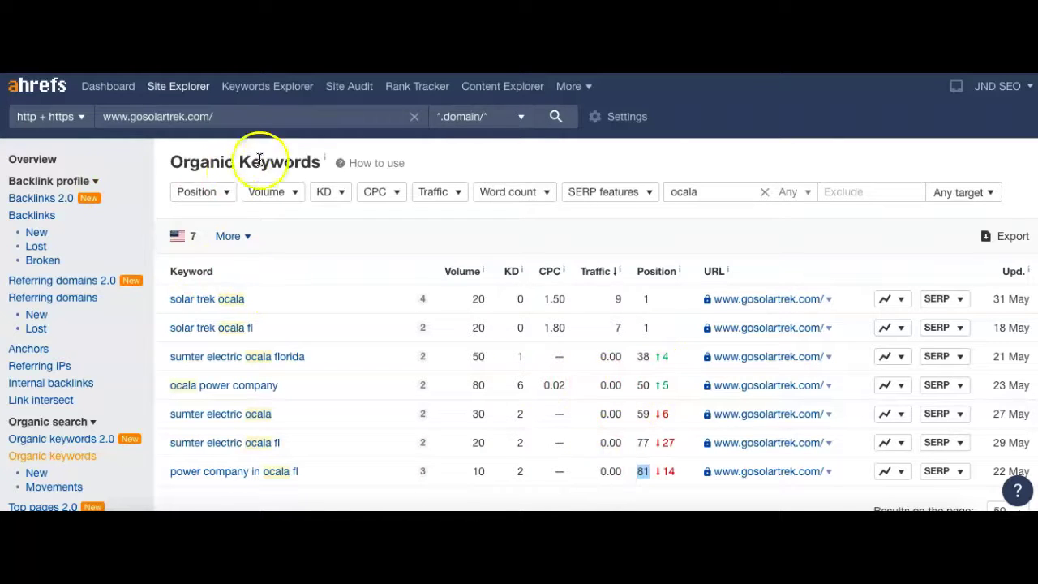
pyautogui.click(49, 167)
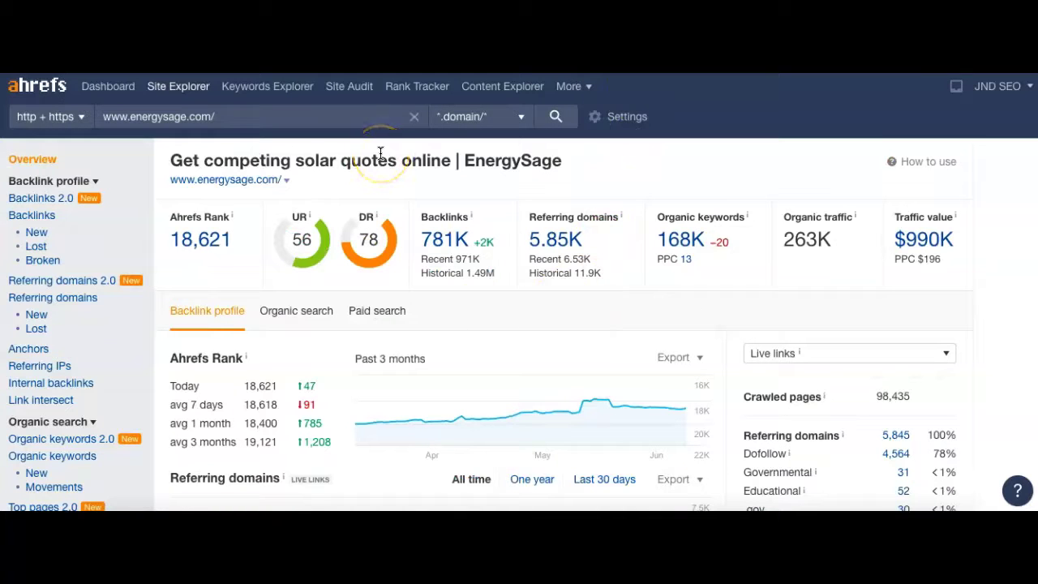
pyautogui.moveTo(169, 160); pyautogui.dragTo(559, 162)
pyautogui.click(559, 162)
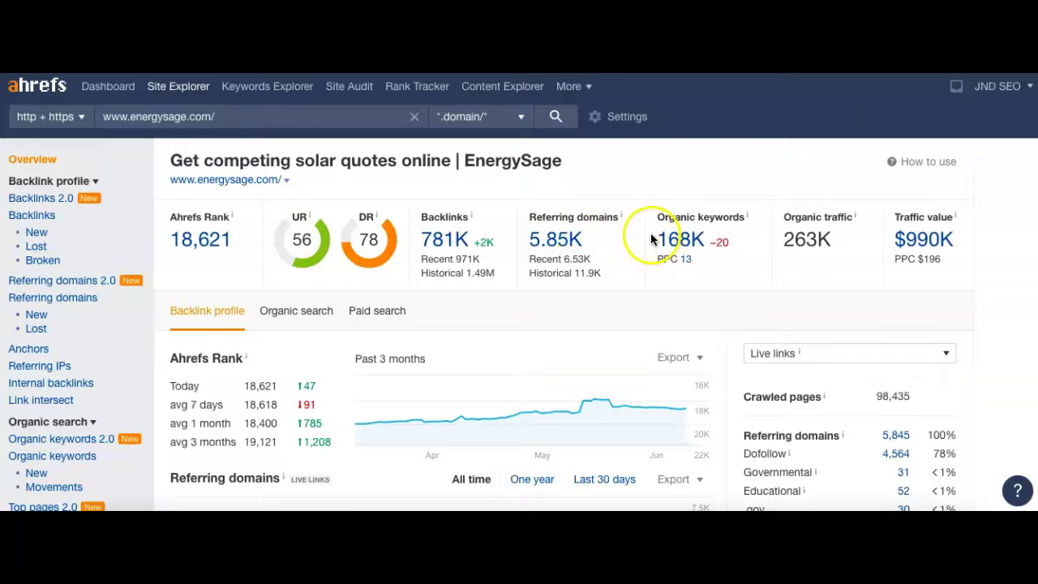
pyautogui.moveTo(651, 233); pyautogui.dragTo(704, 239)
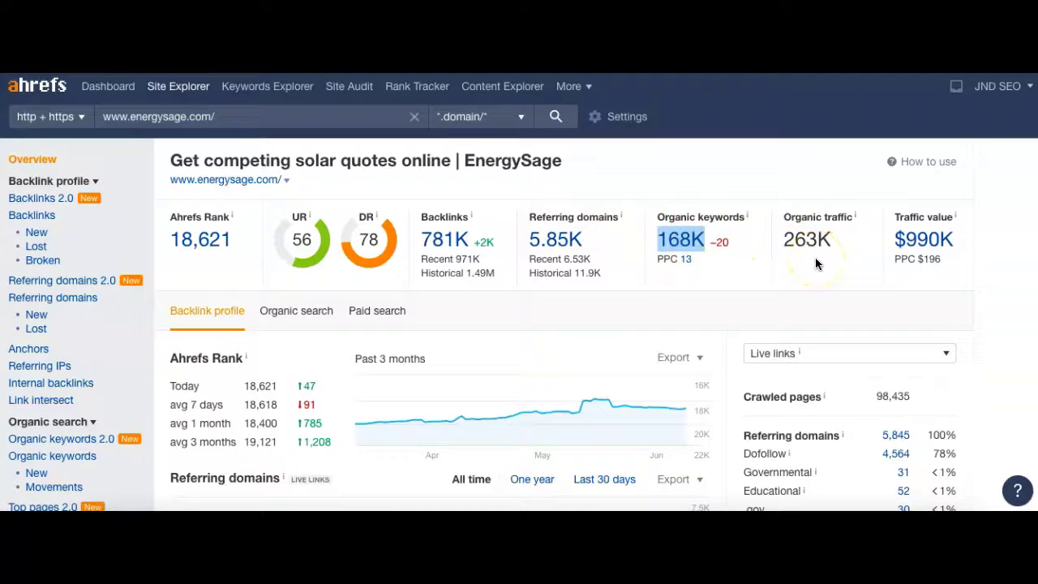
pyautogui.click(686, 240)
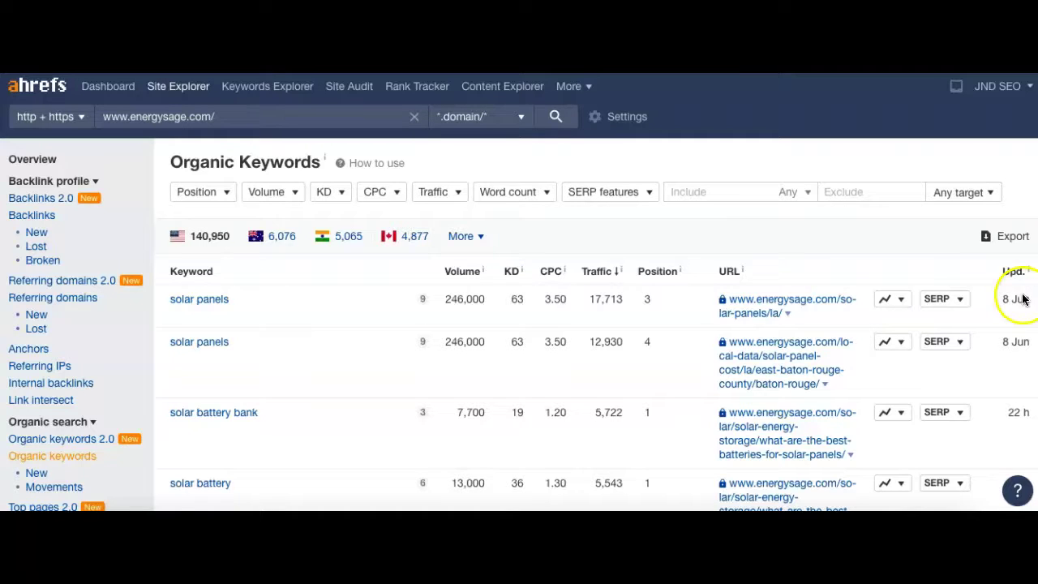
pyautogui.scroll(-5, 519, 324)
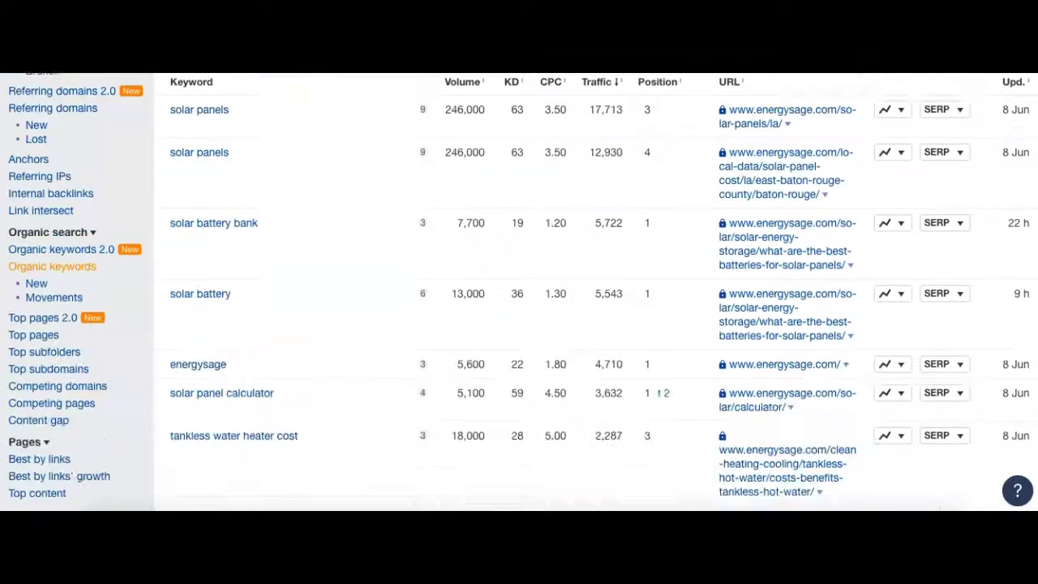
pyautogui.scroll(-3, 519, 324)
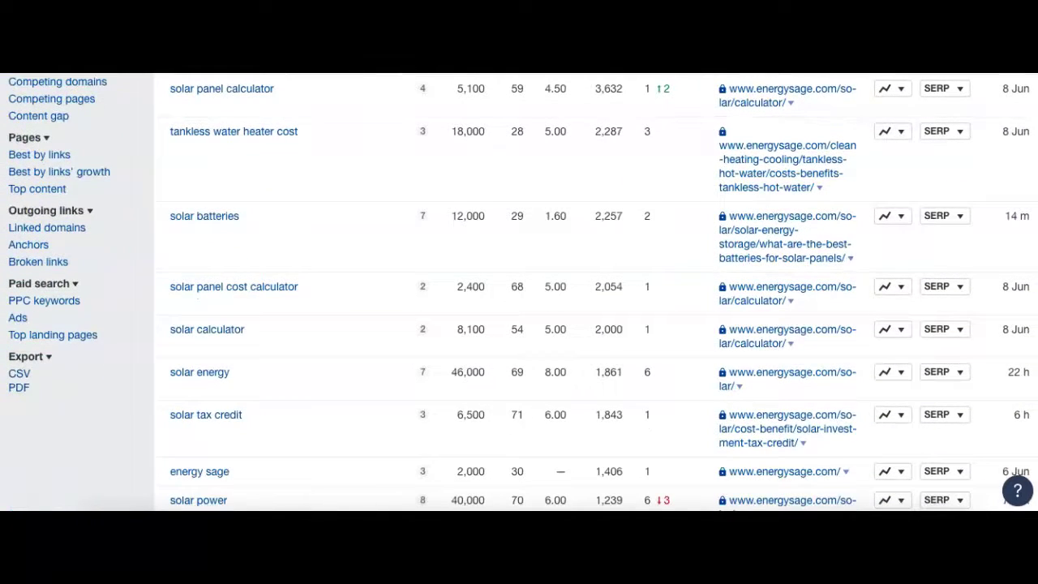
pyautogui.scroll(-5, 519, 324)
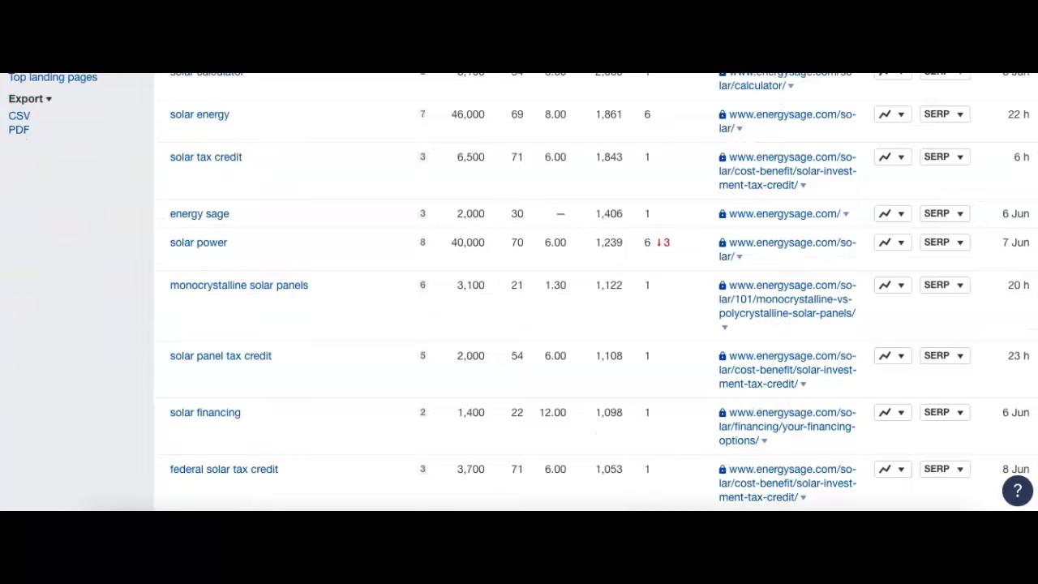
pyautogui.scroll(-5, 519, 324)
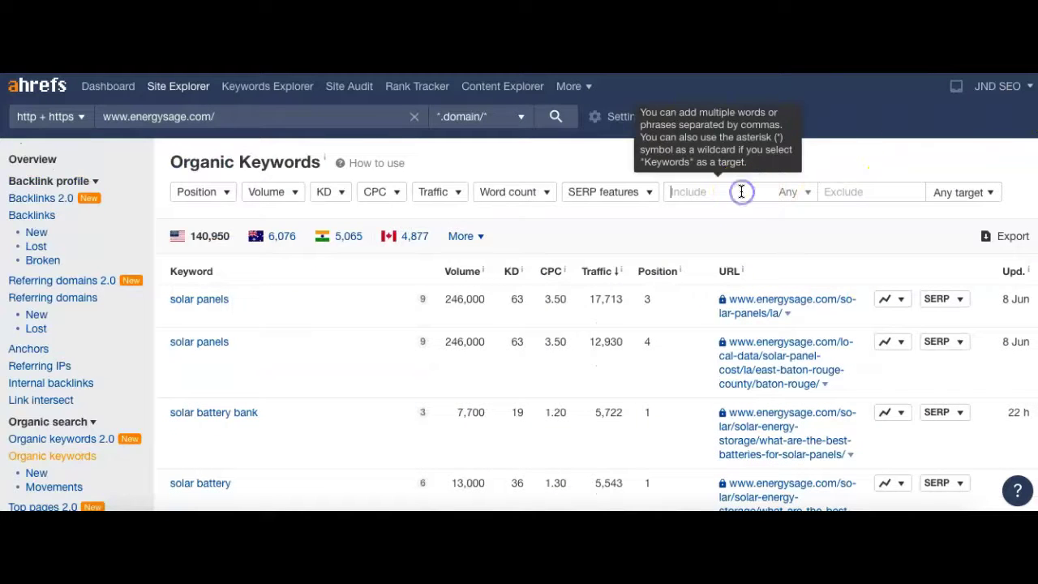
pyautogui.click(741, 191)
pyautogui.write('florida')
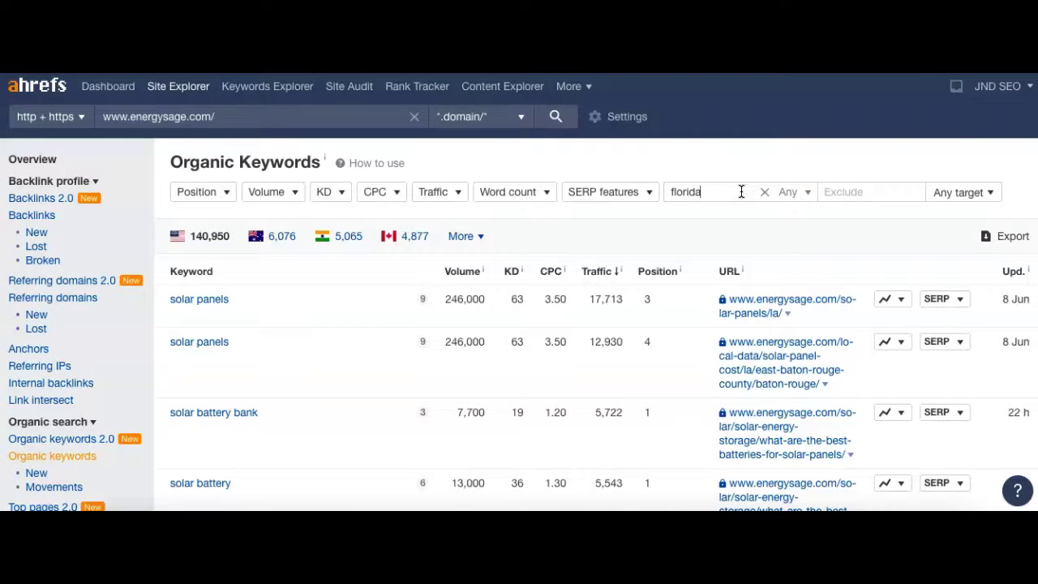
pyautogui.press('Return')
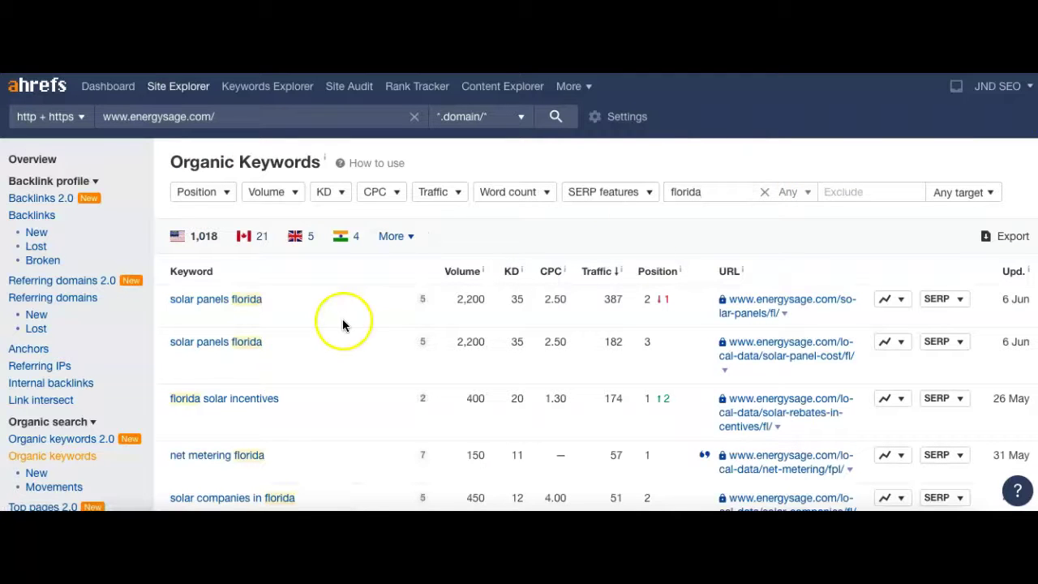
# - Check the search volume and ranking position of the first "solar panels florida" entry
pyautogui.moveTo(276, 299); pyautogui.dragTo(155, 299)
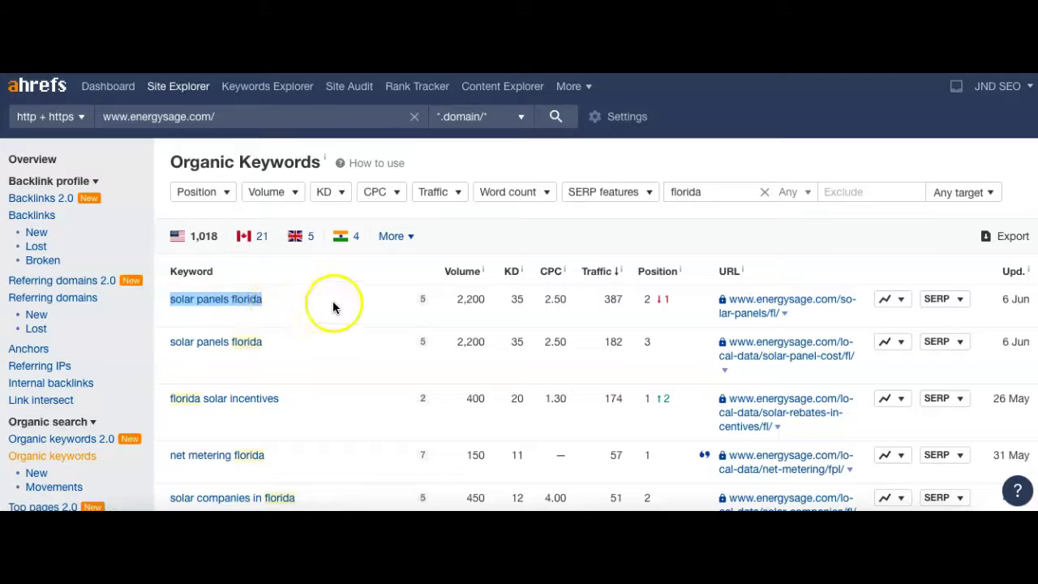
pyautogui.moveTo(493, 300); pyautogui.dragTo(453, 299)
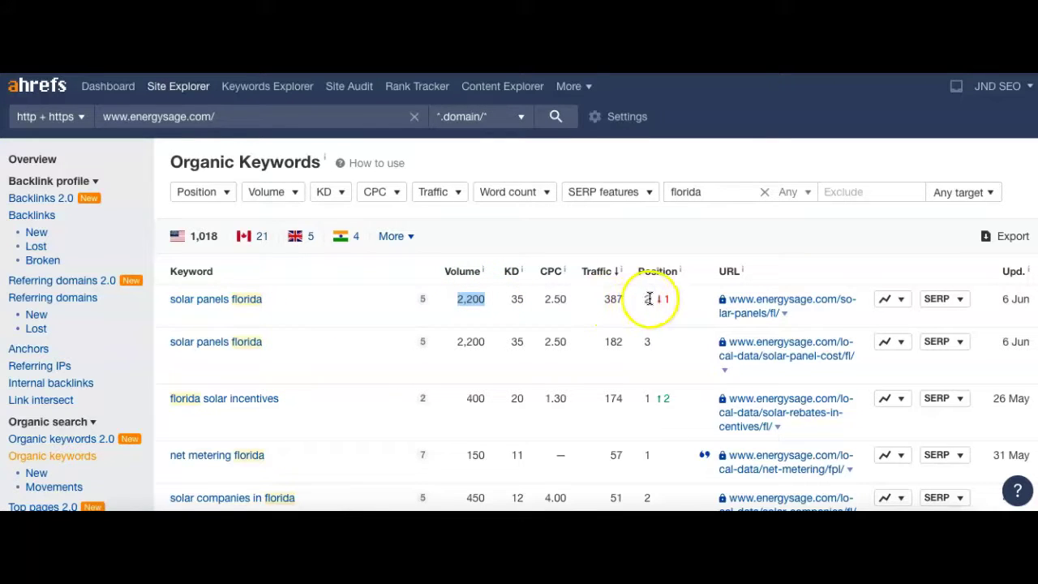
pyautogui.moveTo(654, 300); pyautogui.dragTo(632, 312)
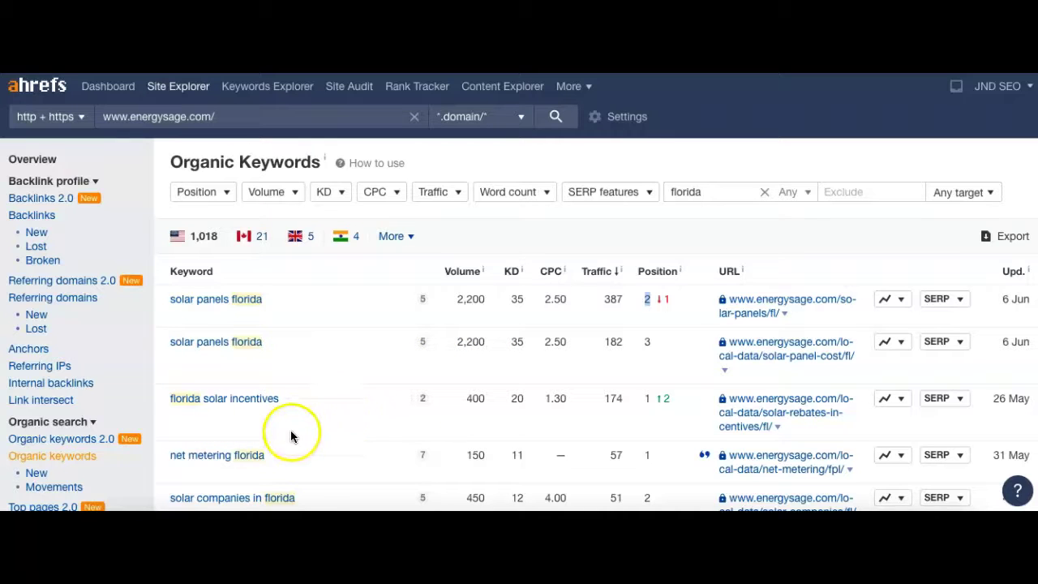
pyautogui.moveTo(302, 495); pyautogui.dragTo(163, 495)
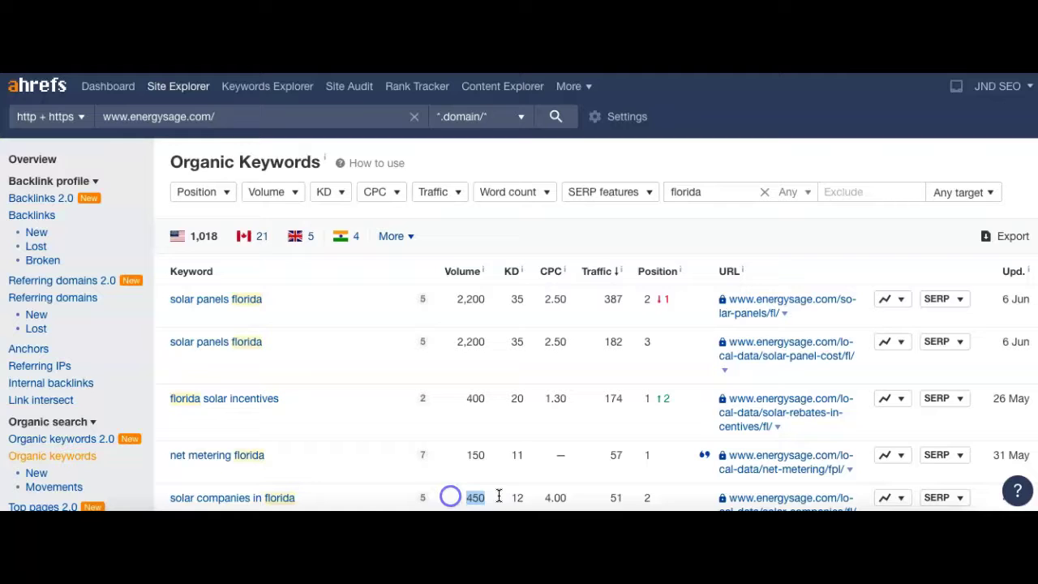
pyautogui.doubleClick(647, 497)
pyautogui.scroll(-2, 519, 325)
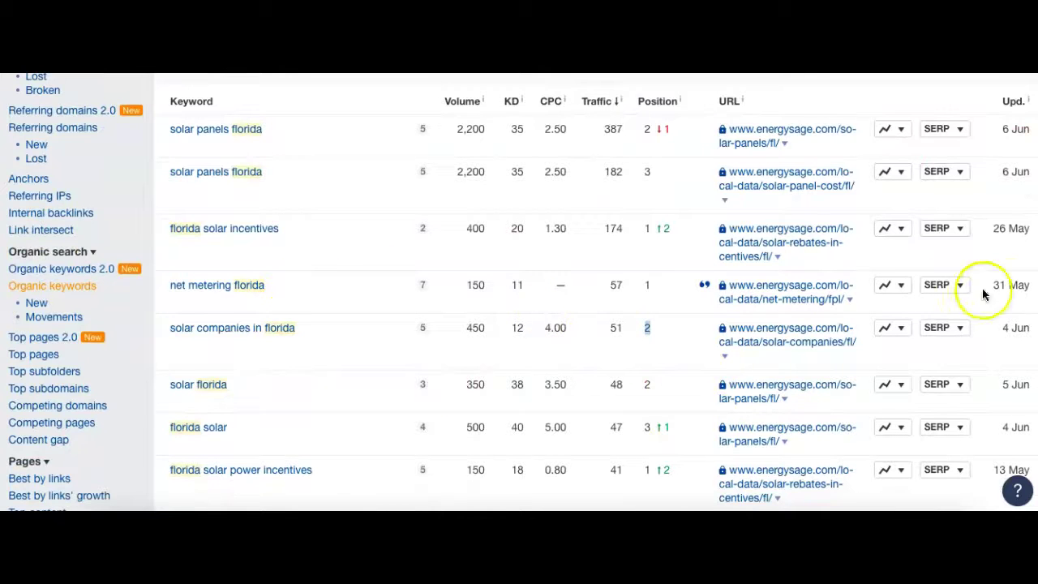
pyautogui.scroll(2, 518, 325)
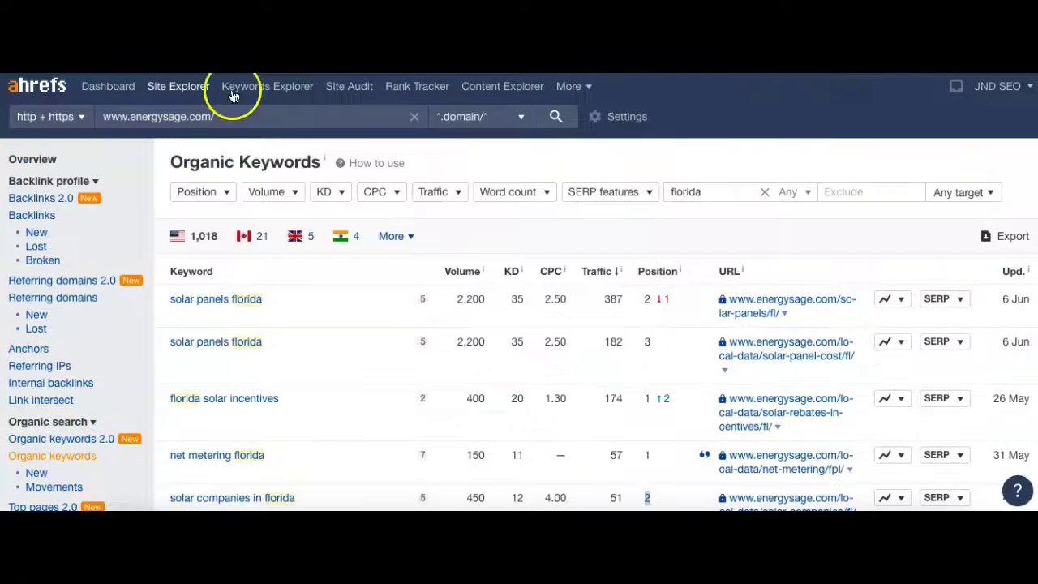
pyautogui.click(32, 159)
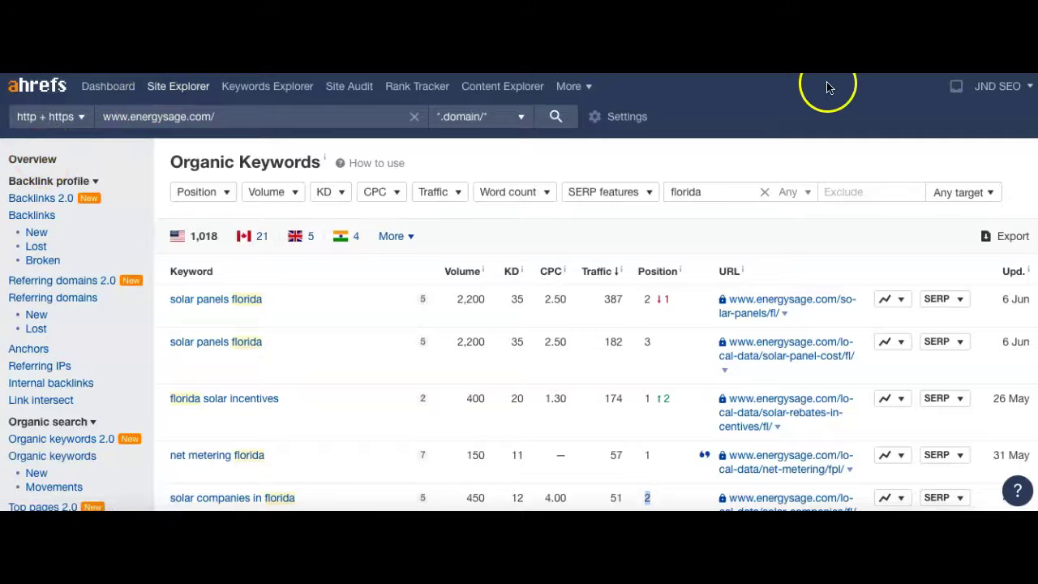